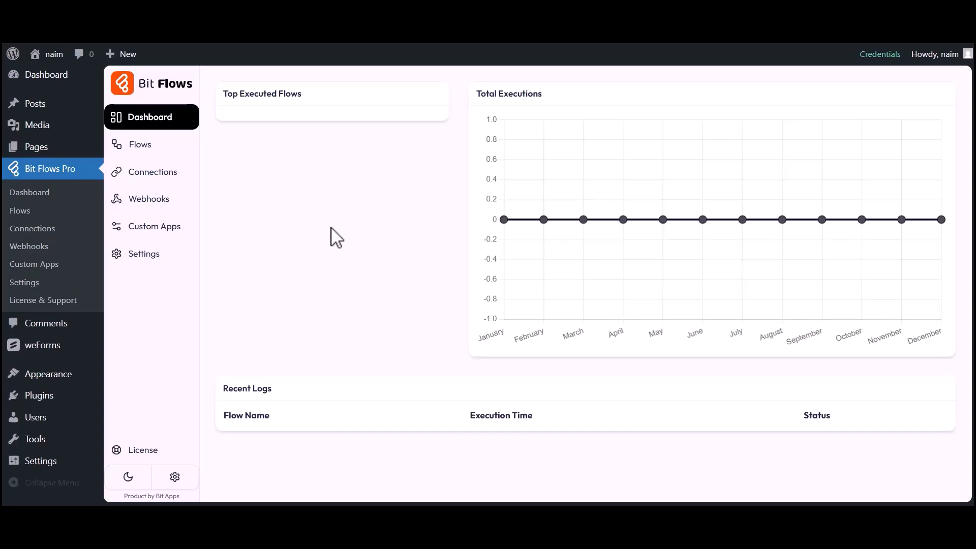
Step: Create a blank flow titled 'weForms to GetGist' from the Flows list
click(137, 148)
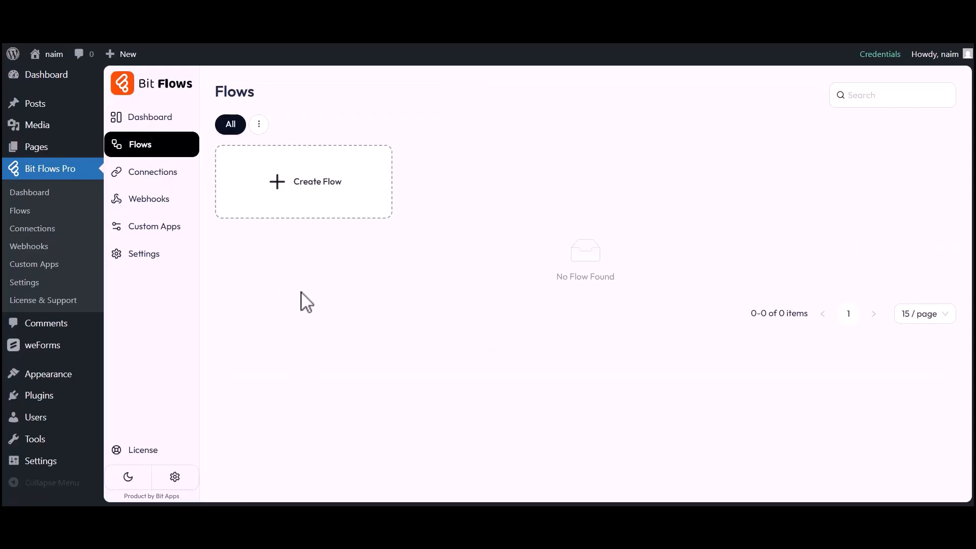
click(314, 184)
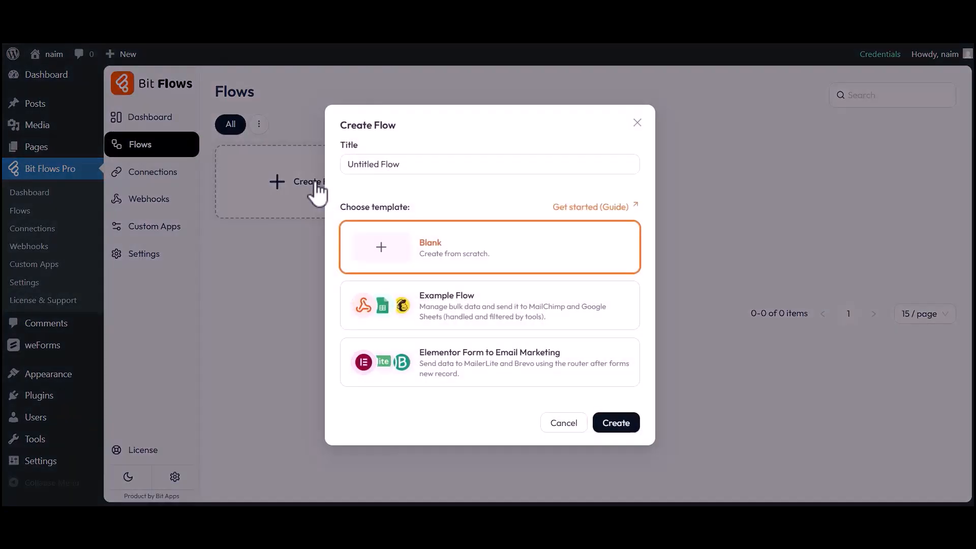
triple_click(399, 169)
text(weForms to GetGist)
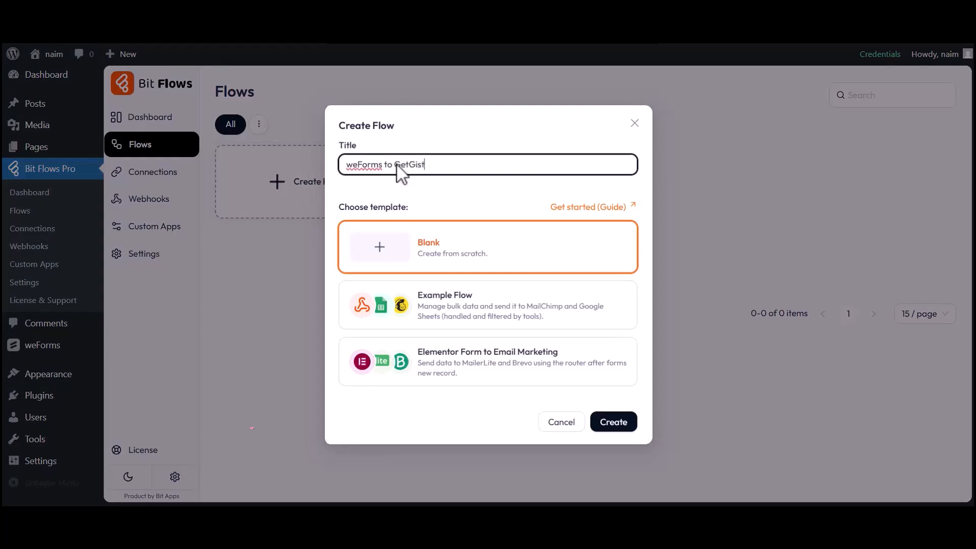
click(616, 423)
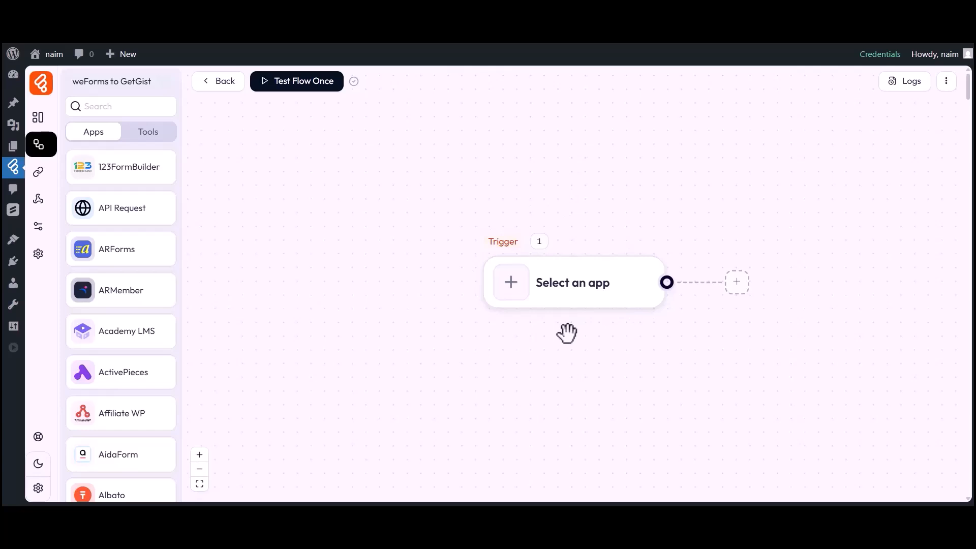
Step: Set the trigger to weForms Form Submission on Simple Contact Form
drag(567, 333, 466, 329)
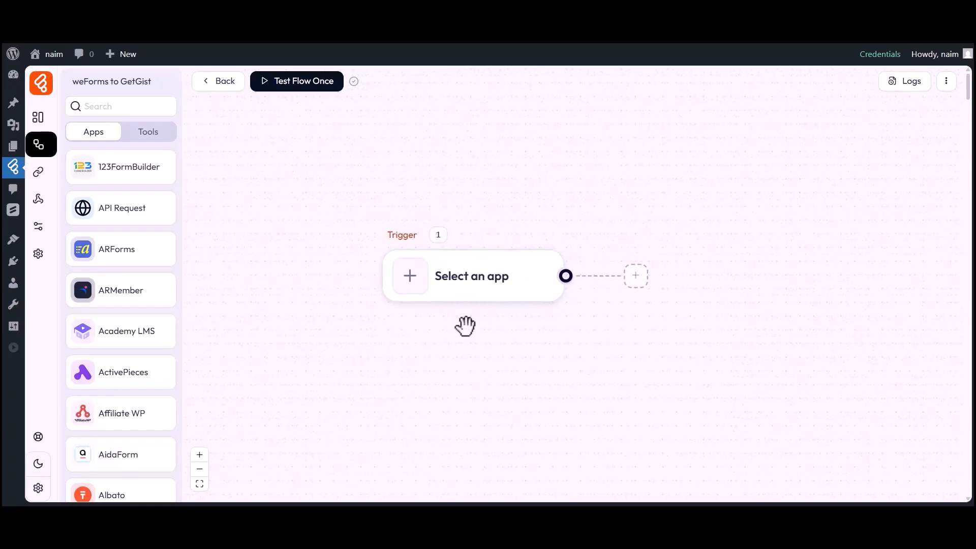
click(411, 286)
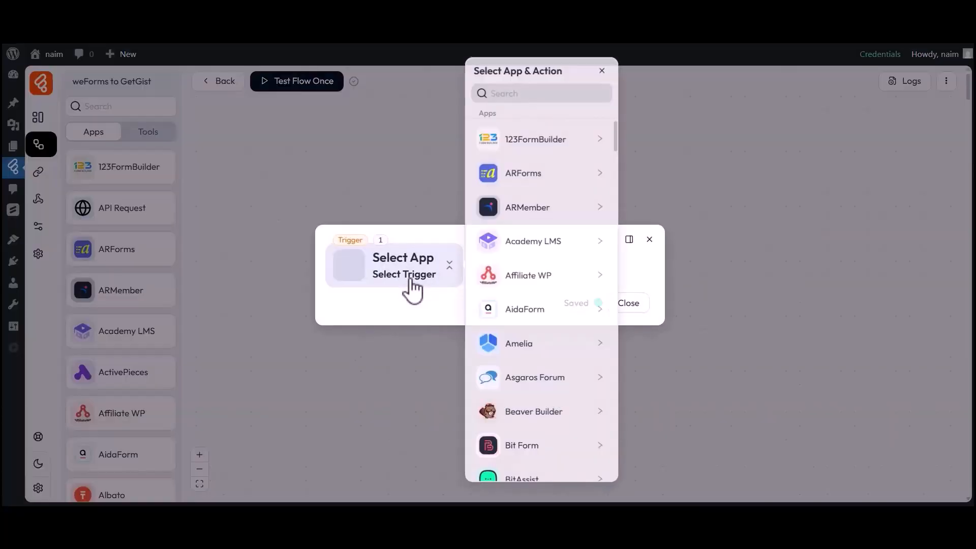
click(535, 94)
text(weForms)
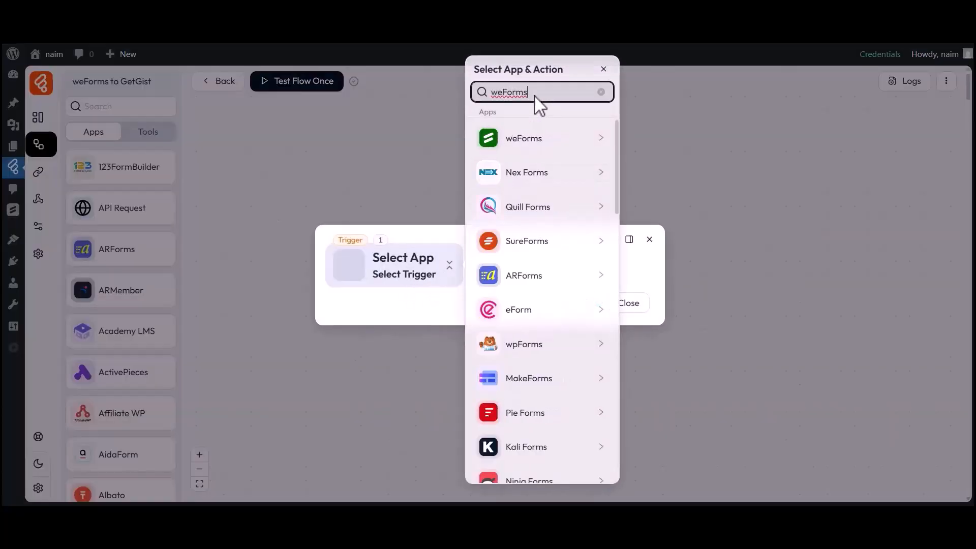
click(511, 147)
click(660, 137)
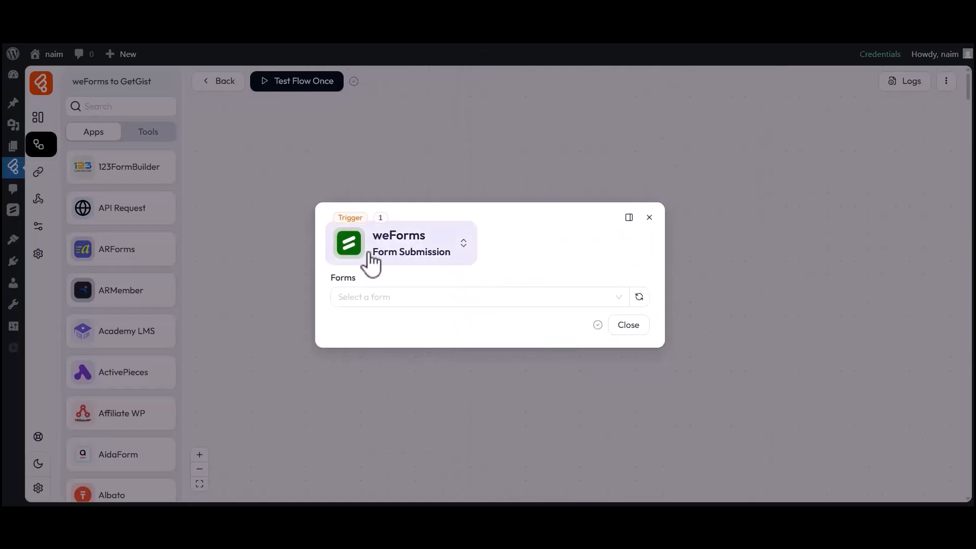
drag(331, 278, 359, 281)
click(374, 299)
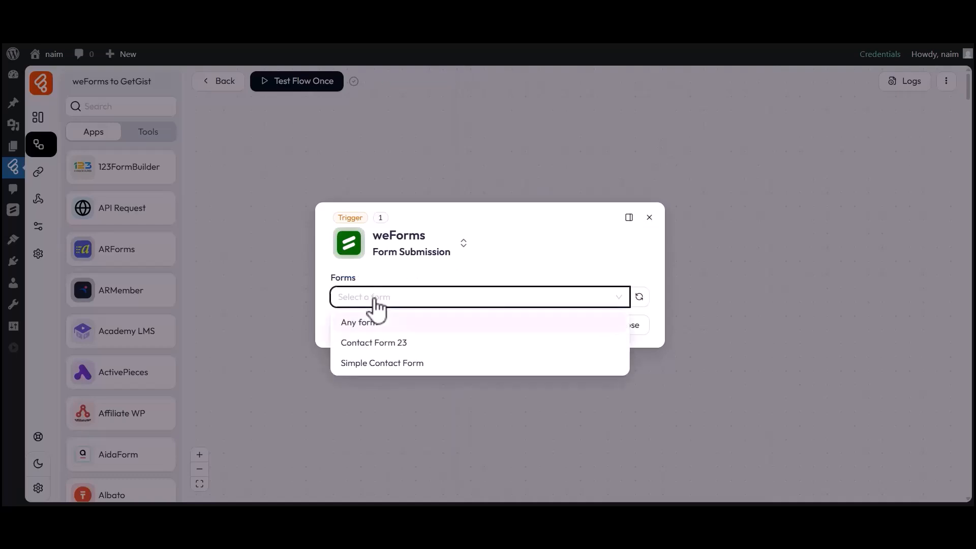
click(367, 362)
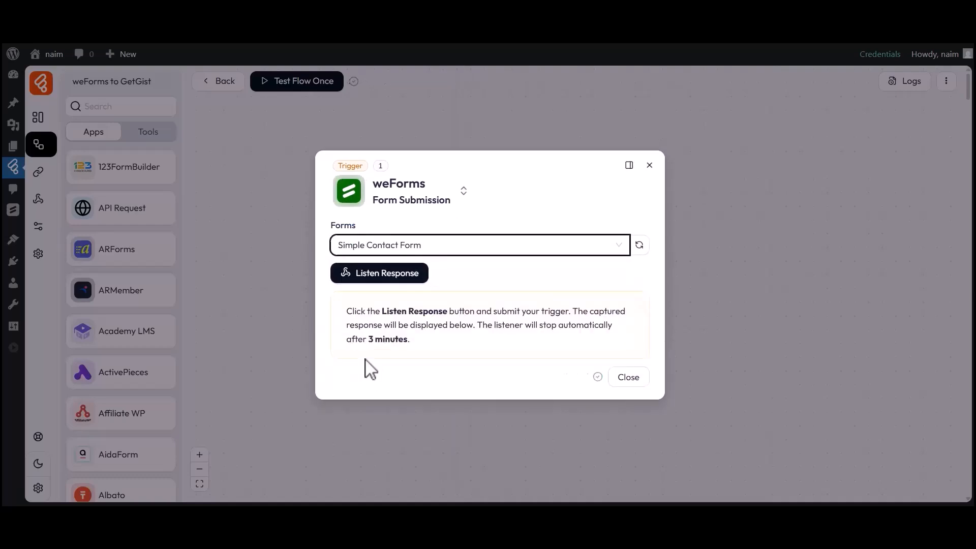
Step: Listen for a response and submit a test entry with first name, last name, e-mail and phone
click(378, 279)
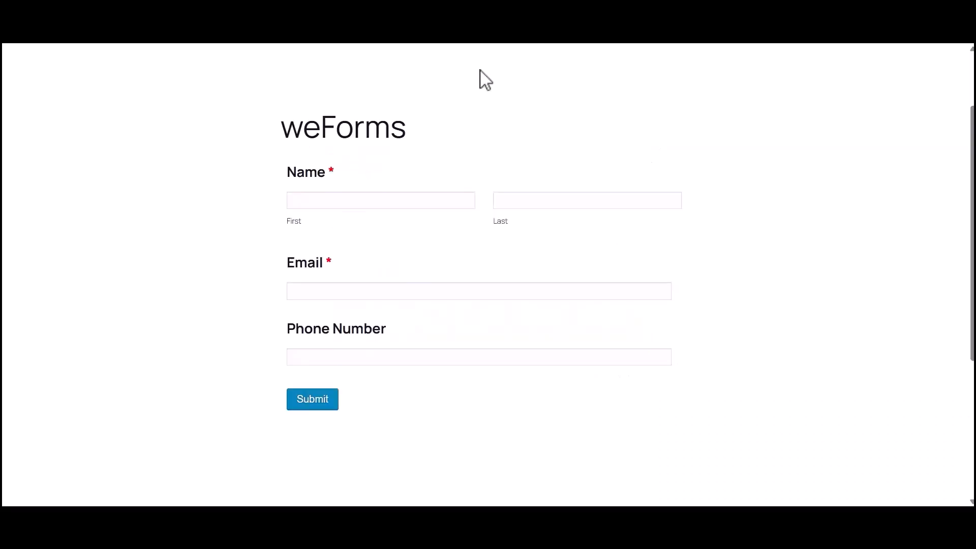
click(325, 204)
text(Bit)
click(539, 206)
text(Apps)
click(396, 293)
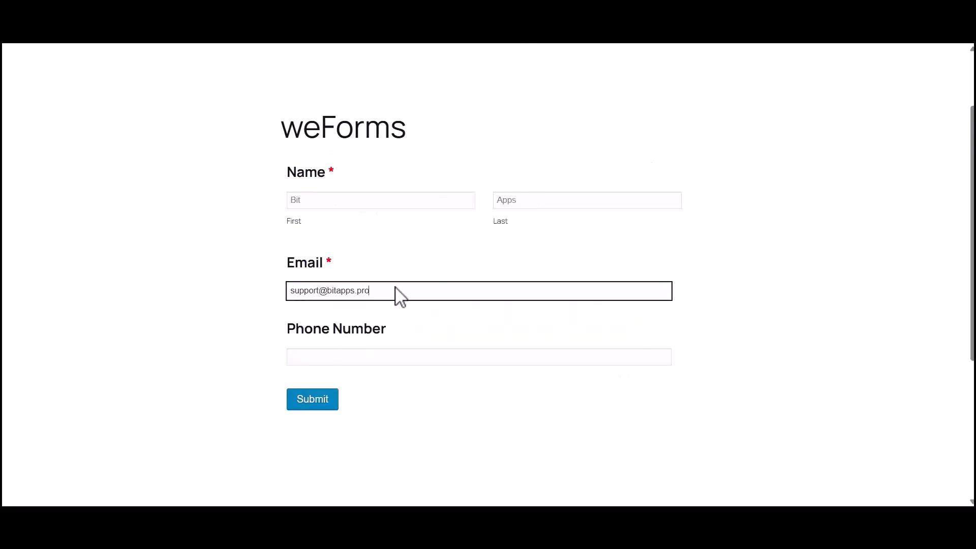
click(349, 356)
text(333444555)
click(312, 399)
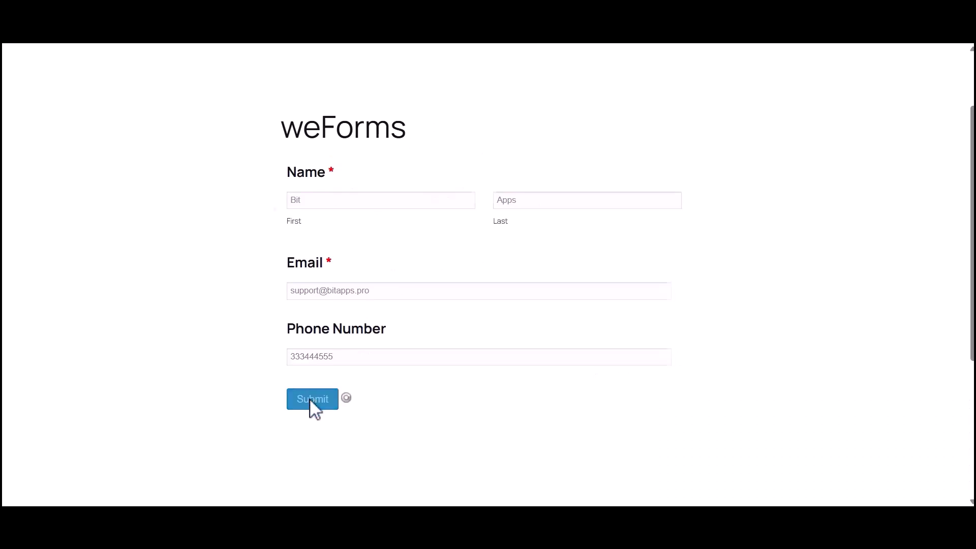
drag(285, 226, 630, 234)
click(668, 227)
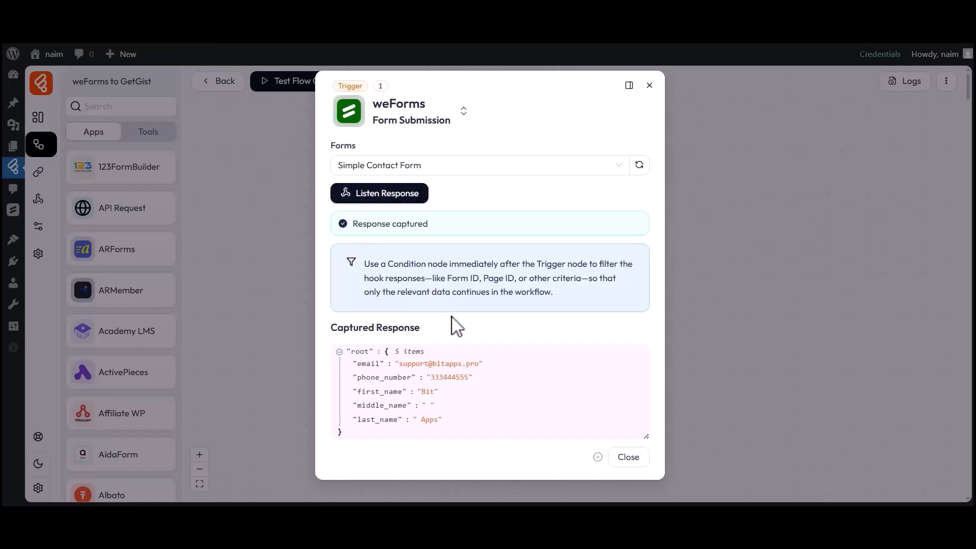
Step: Check the captured email and first_name values in the response, then close the trigger settings
drag(357, 364, 479, 365)
click(479, 365)
drag(358, 393, 436, 393)
click(438, 402)
click(628, 457)
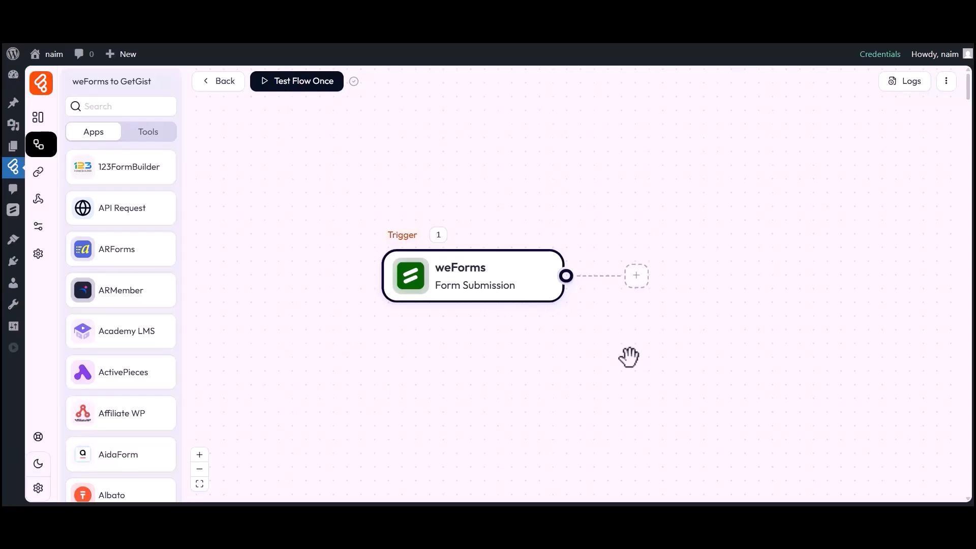
Step: Add a GetGist Create Contact action after the weForms trigger and open its connection list
click(636, 276)
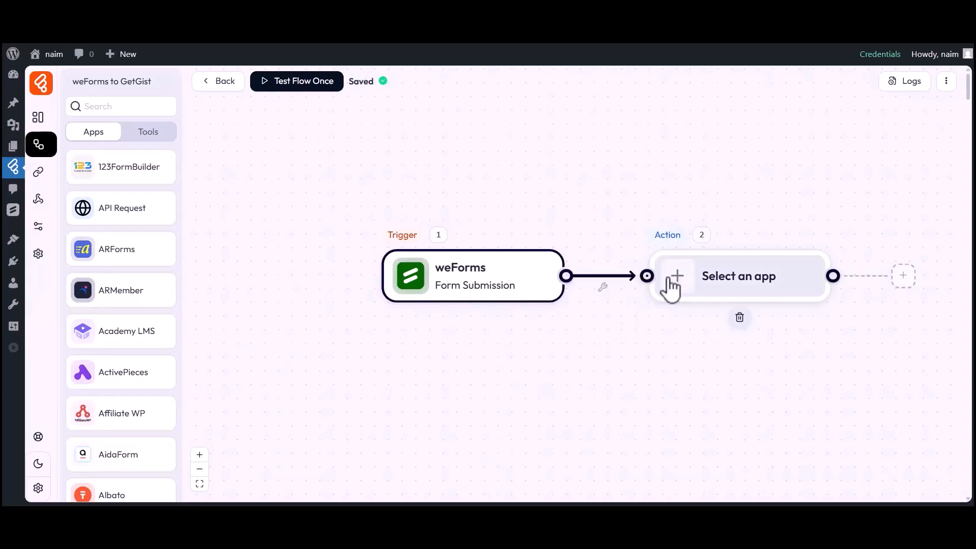
click(679, 282)
click(505, 94)
text(GetGist)
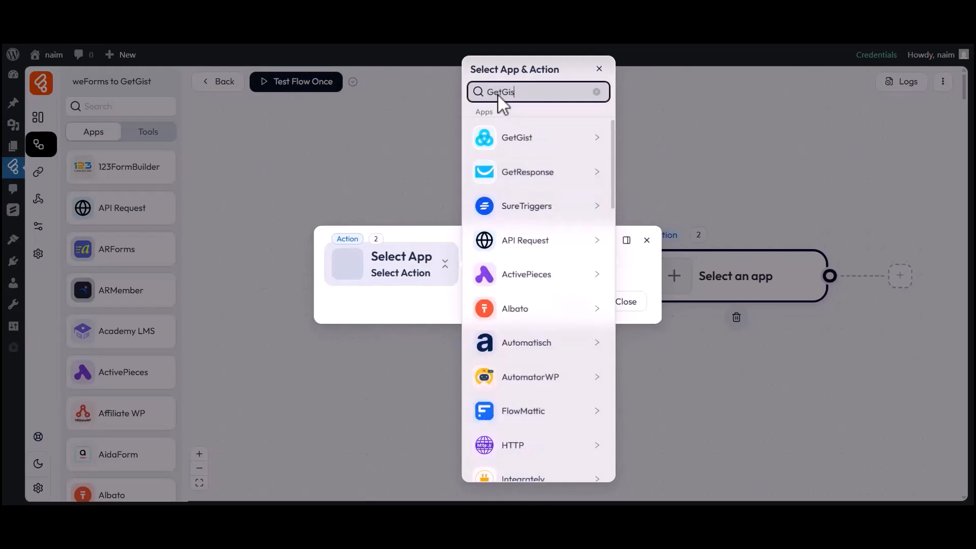
click(503, 142)
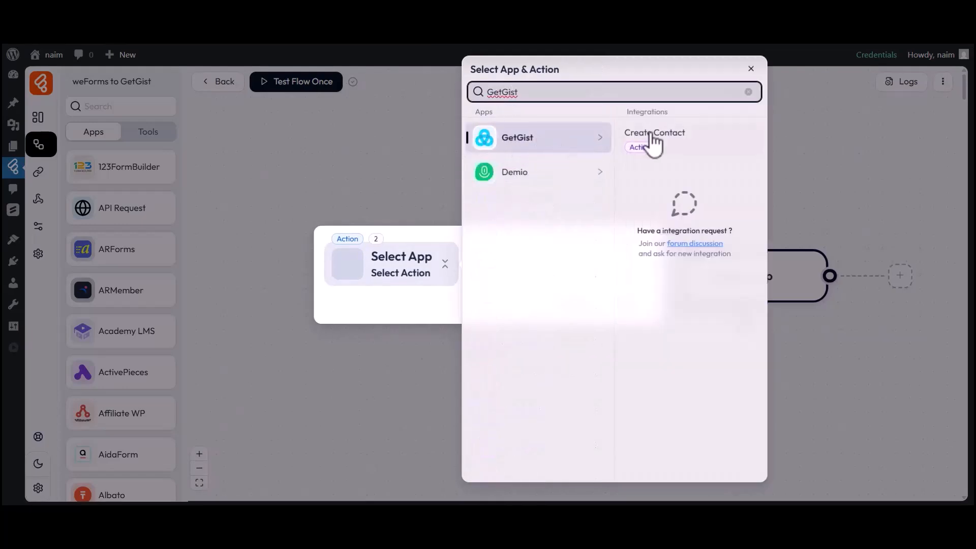
click(649, 134)
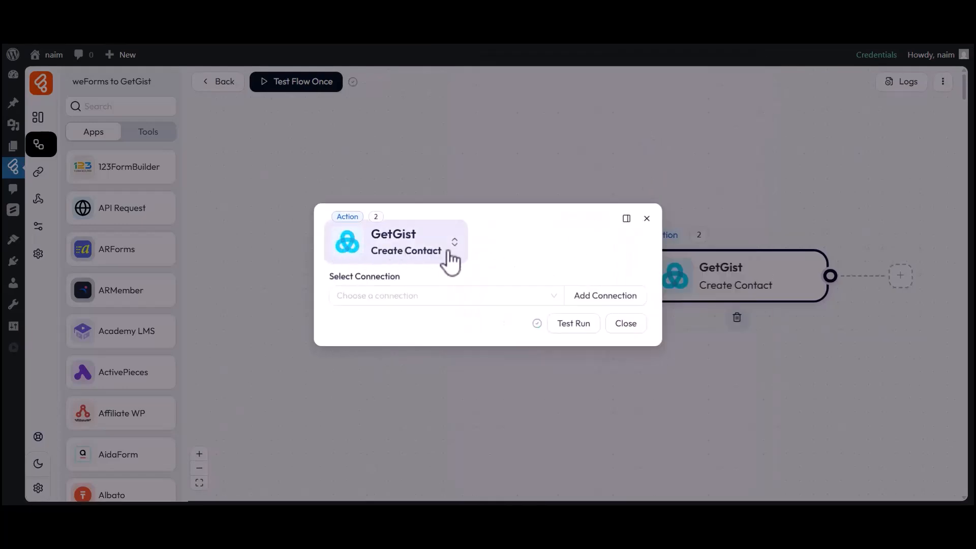
drag(331, 277, 404, 276)
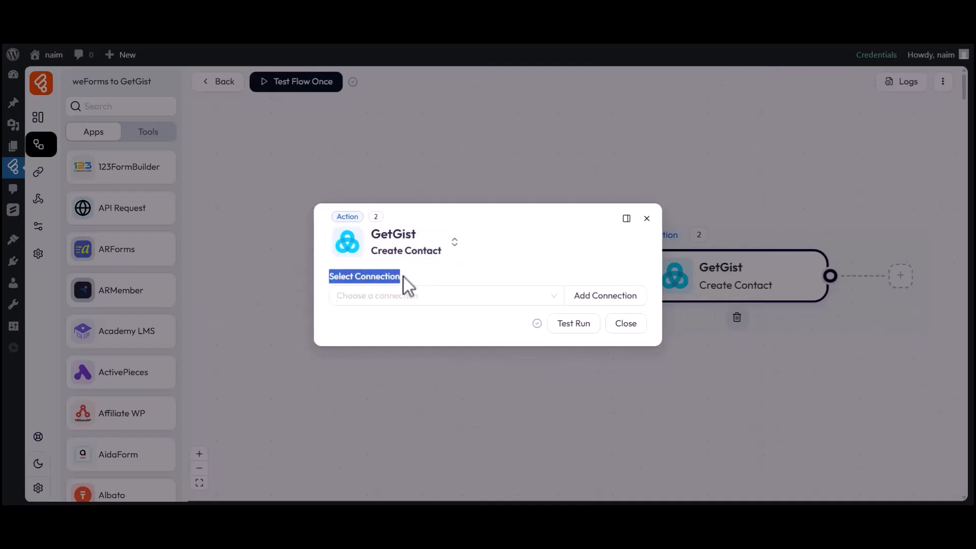
click(392, 293)
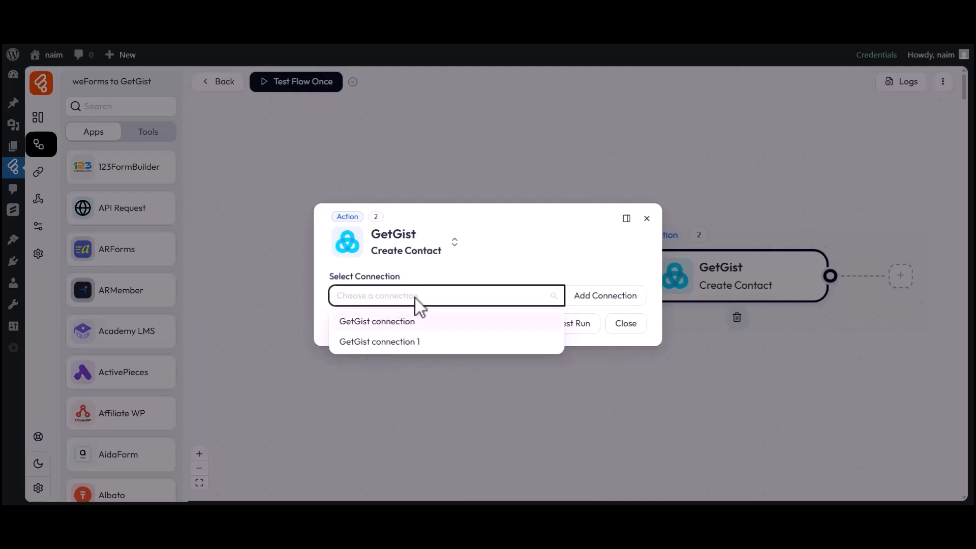
Step: Start a new GetGist connection named 'GetGist connection 2' and move to its Token field
click(600, 299)
click(732, 292)
drag(672, 294, 750, 297)
click(749, 296)
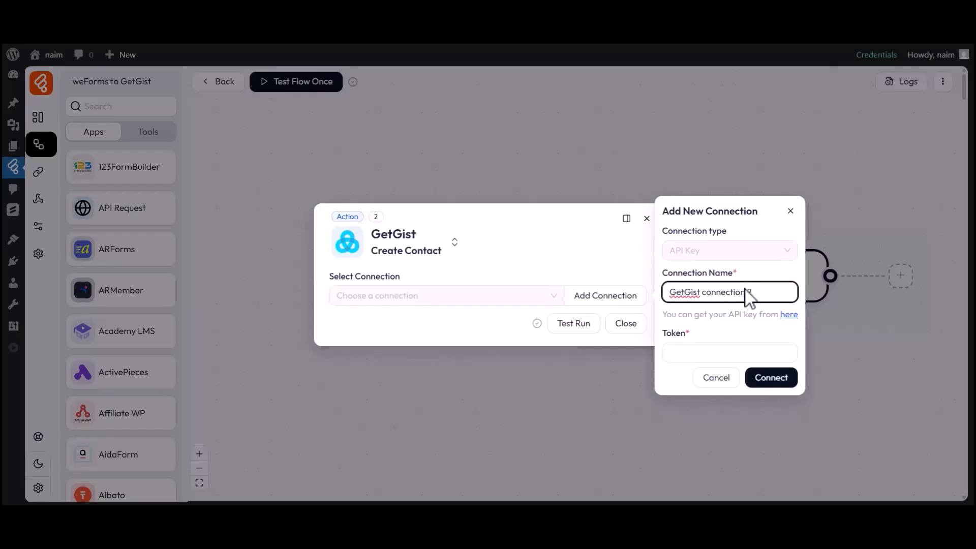
click(665, 336)
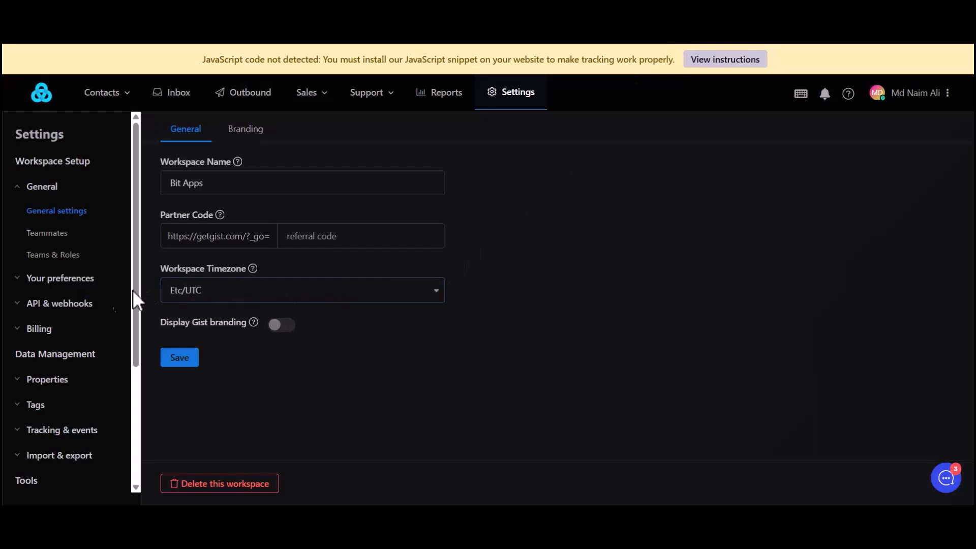
Step: Copy the workspace API key from GetGist's API & webhooks settings and return to Bit Flows
click(53, 304)
click(41, 329)
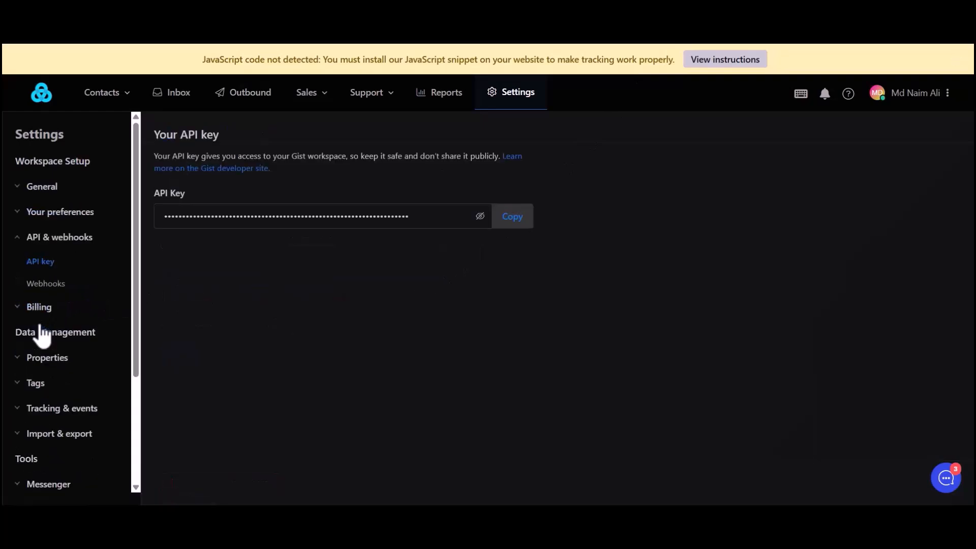
drag(154, 194, 166, 196)
click(507, 218)
click(431, 42)
drag(664, 342, 688, 342)
Step: Paste the API key as the token and connect, selecting GetGist connection 2
click(683, 353)
key(ctrl+v)
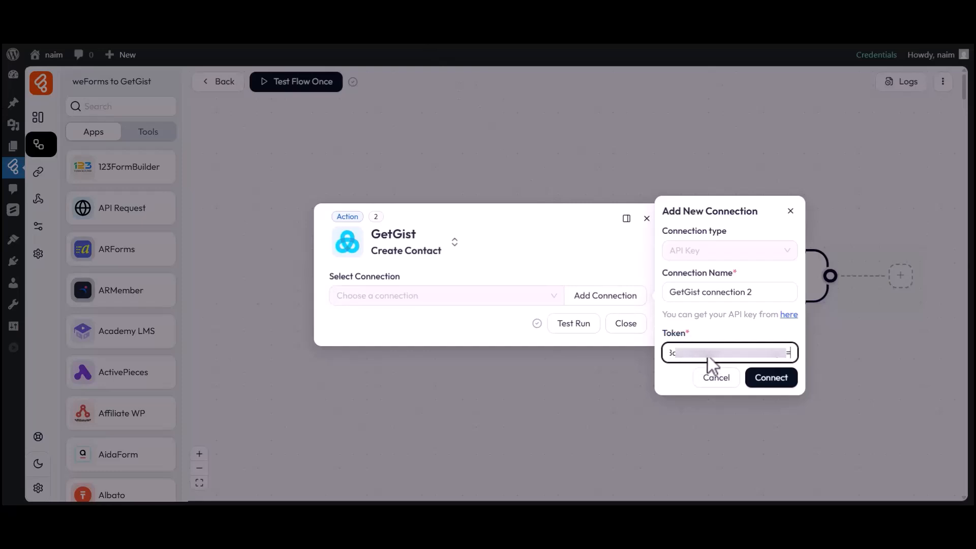
click(771, 387)
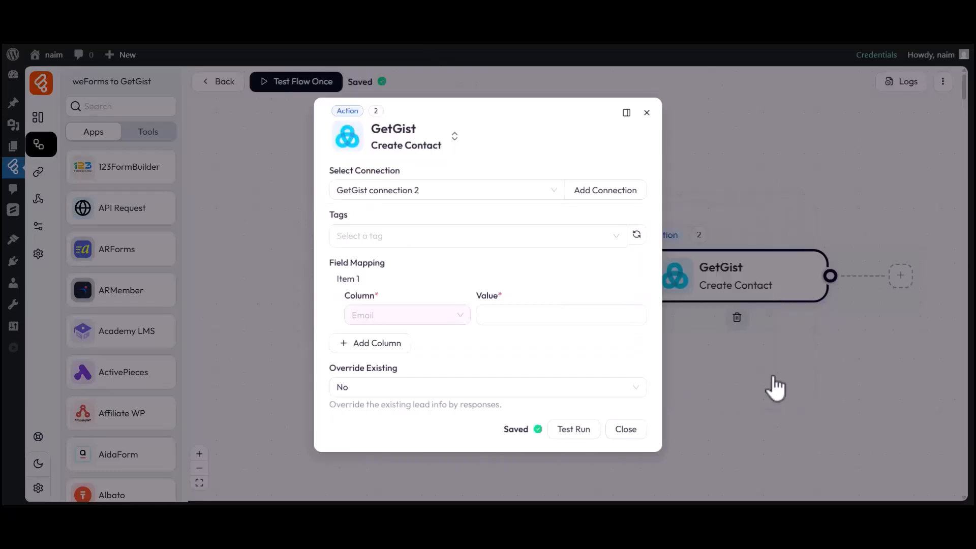
drag(330, 172, 400, 170)
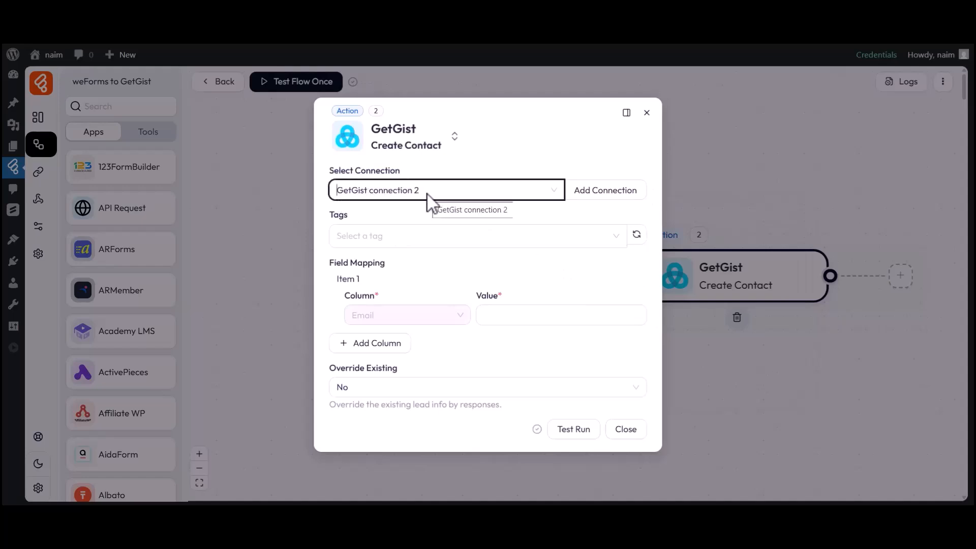
drag(331, 215, 350, 215)
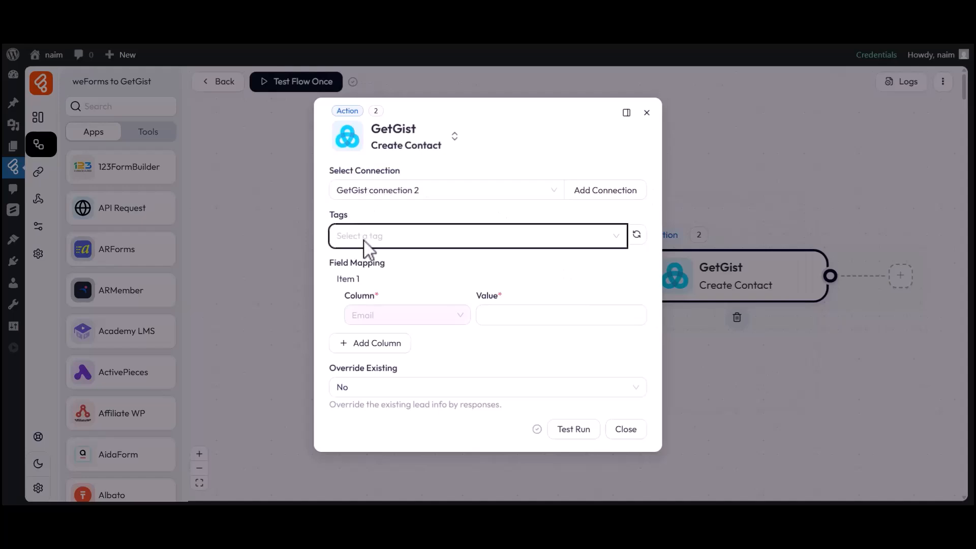
drag(332, 260, 388, 290)
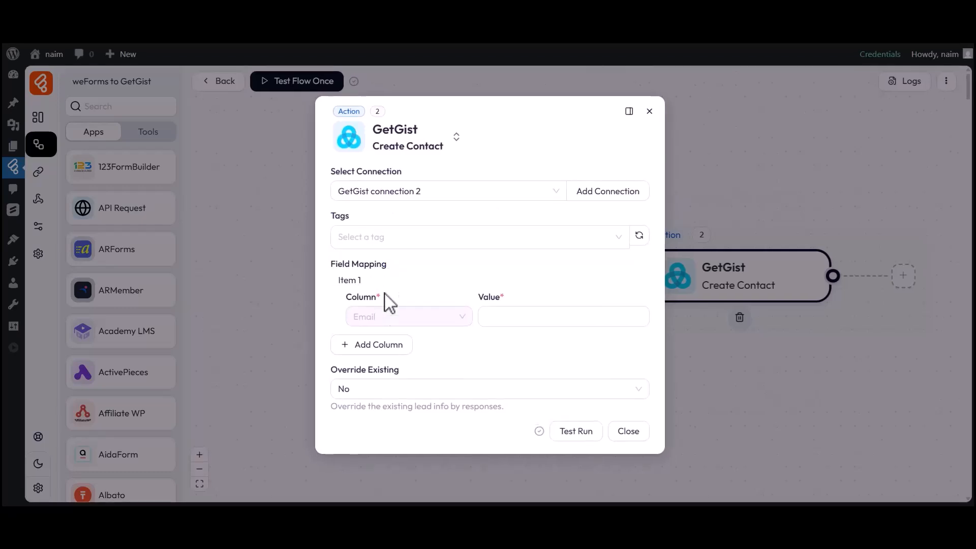
Step: Map the form's email to Email and first_name to Name
click(526, 322)
click(710, 311)
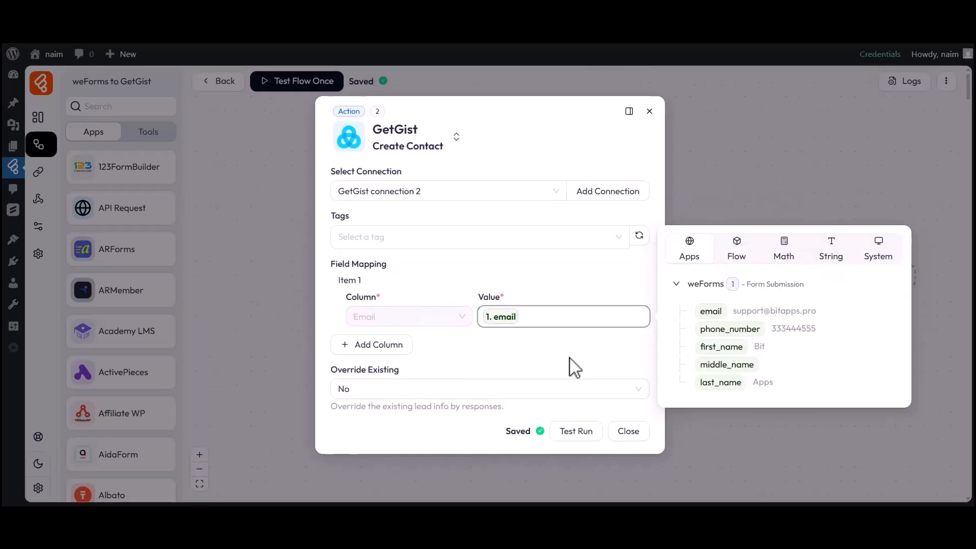
click(526, 365)
click(392, 347)
click(373, 350)
click(368, 200)
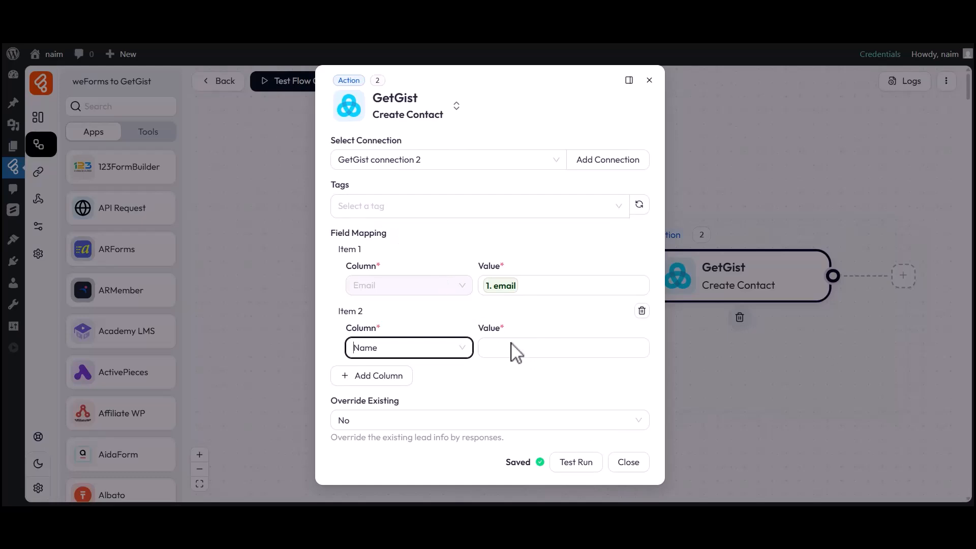
click(503, 347)
click(718, 378)
click(523, 387)
Step: Add mappings of last_name to Last Name and phone_number to Phone
click(373, 377)
click(389, 389)
scroll(403, 322, down, 2)
click(392, 330)
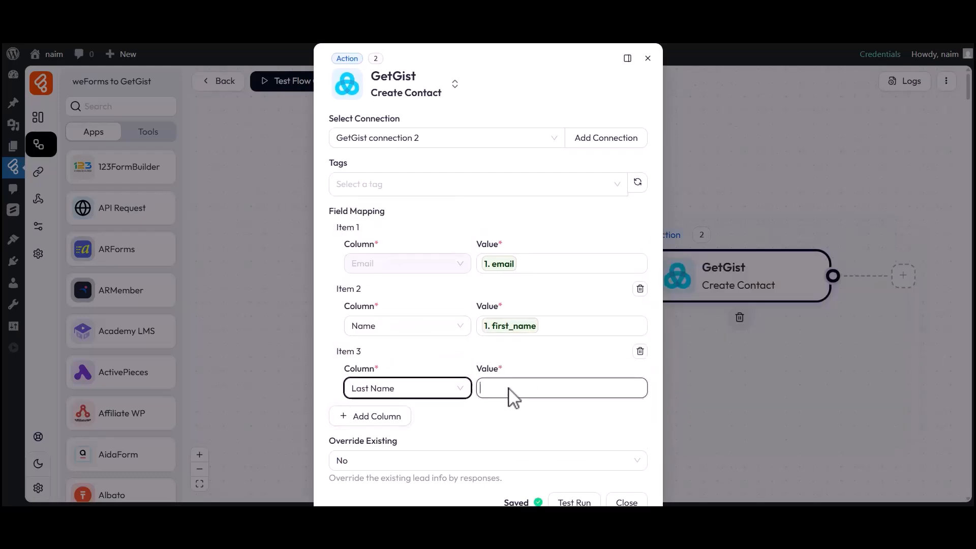
click(514, 394)
click(717, 454)
click(555, 414)
click(371, 417)
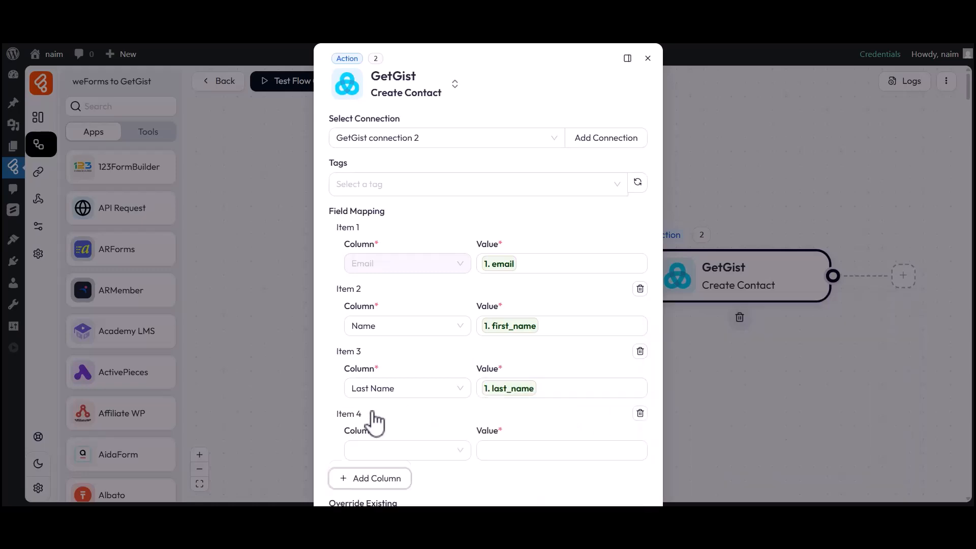
click(414, 452)
click(376, 324)
click(544, 451)
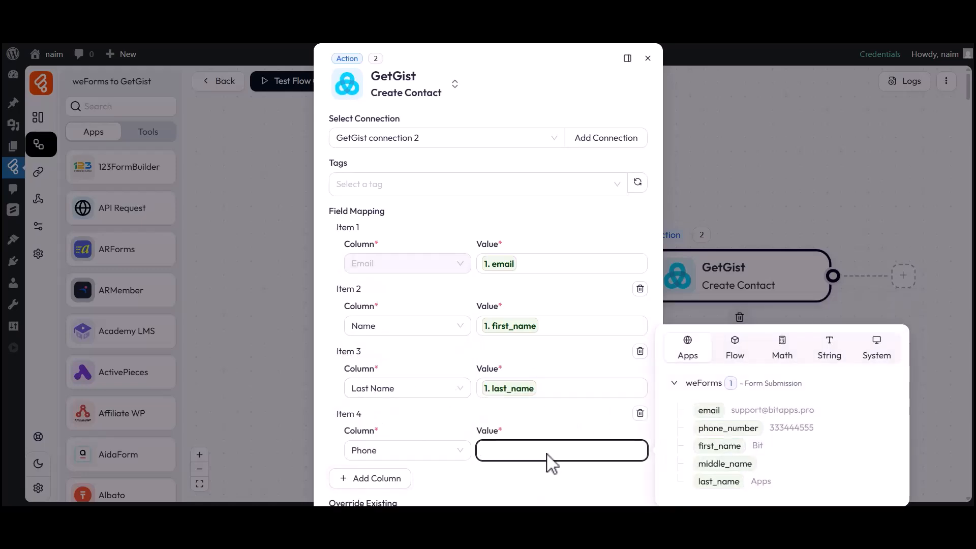
click(717, 428)
click(555, 478)
Step: Keep Override Existing at No, close the action, and start Test Flow Once listening for a new response
scroll(533, 481, down, 2)
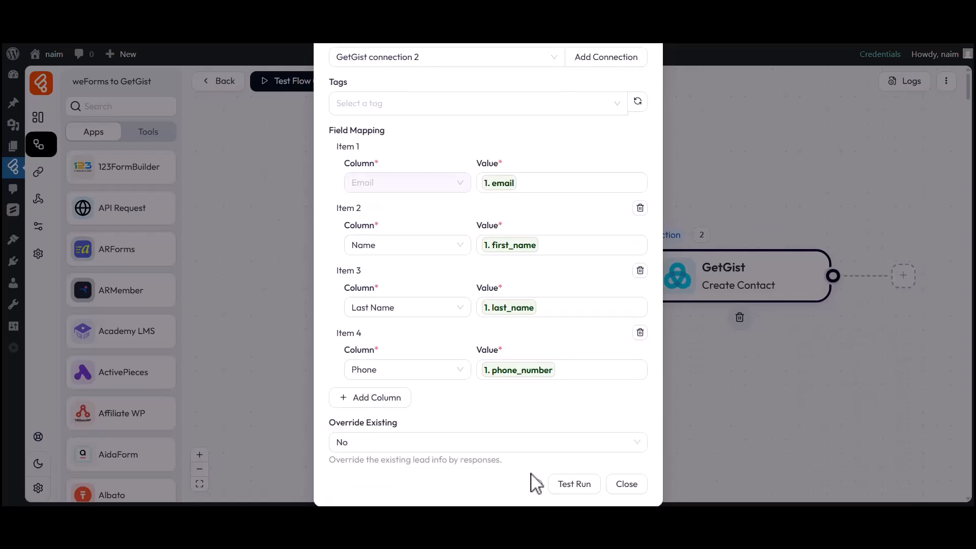
drag(331, 424, 399, 427)
click(396, 436)
click(377, 450)
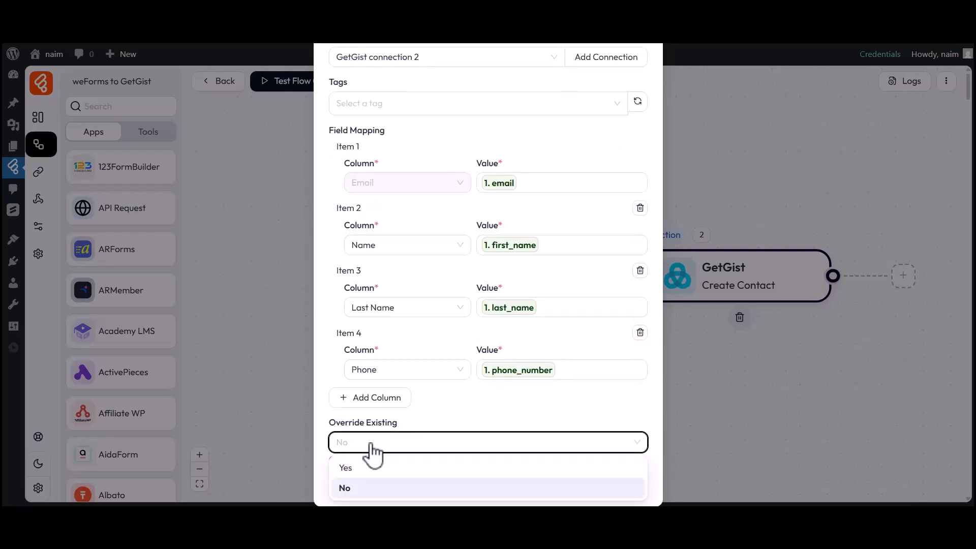
click(349, 489)
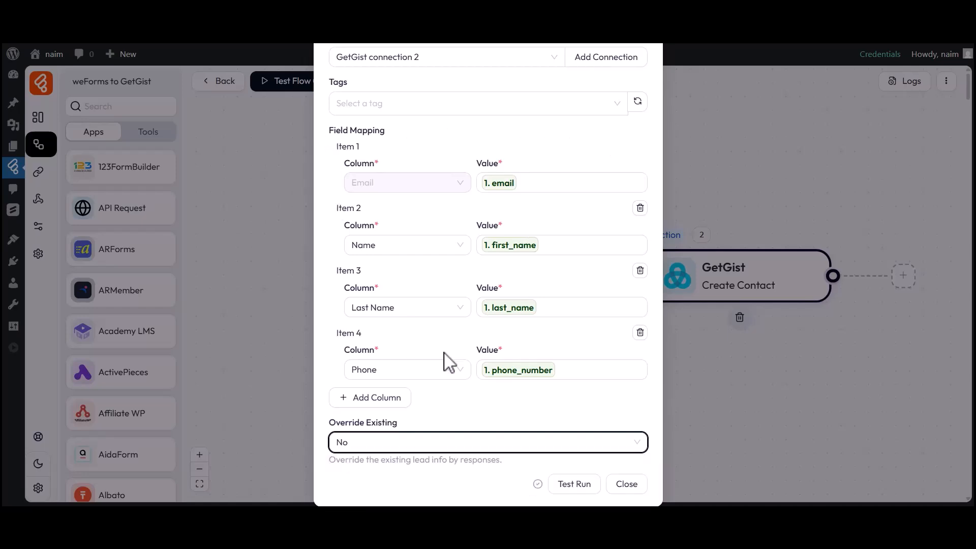
click(627, 486)
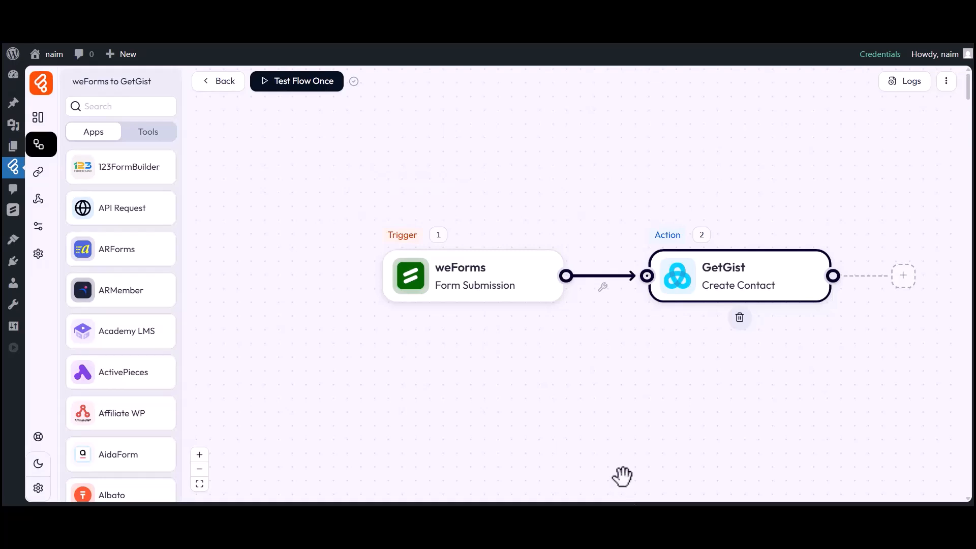
click(299, 91)
click(299, 111)
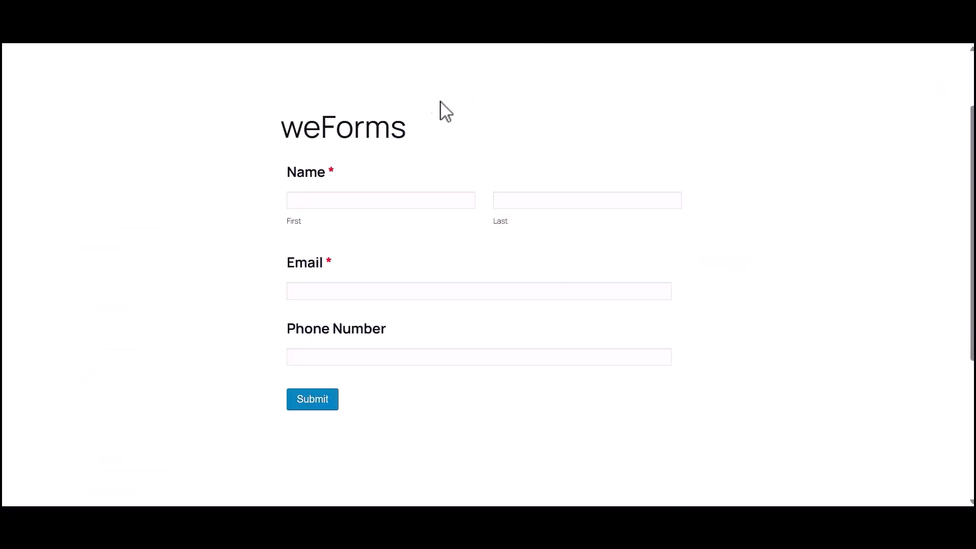
Step: Fill in the first name, last name, e-mail and phone number, then submit the weForms entry
click(320, 200)
text(Bit)
click(539, 202)
text(Apps)
click(396, 289)
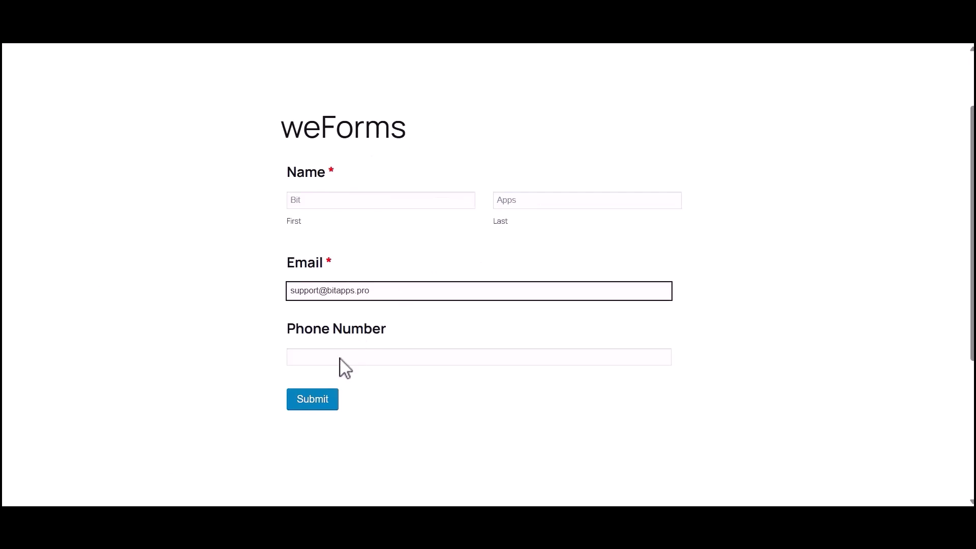
click(346, 358)
click(312, 402)
drag(281, 223, 669, 235)
click(669, 235)
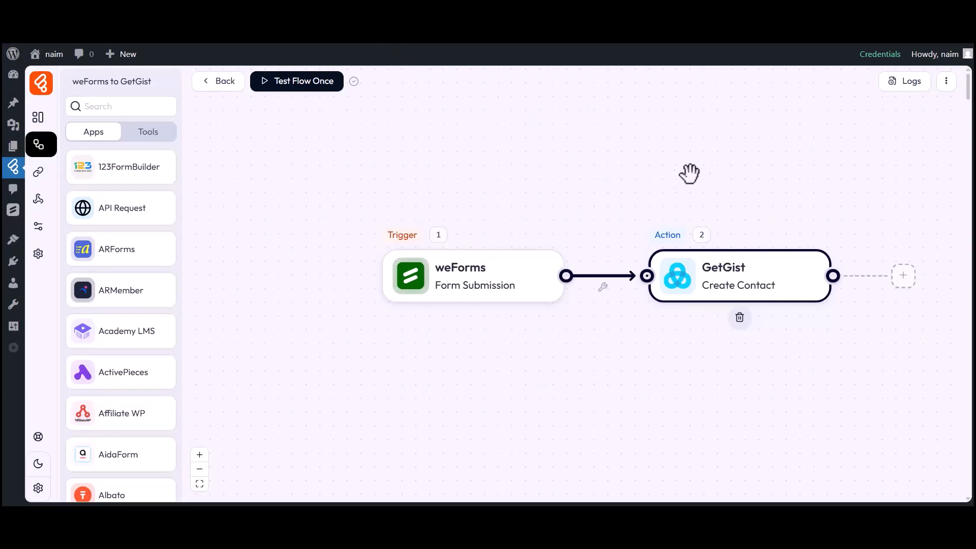
Step: Open the run logs and inspect the successful run's GetGist step input
click(907, 83)
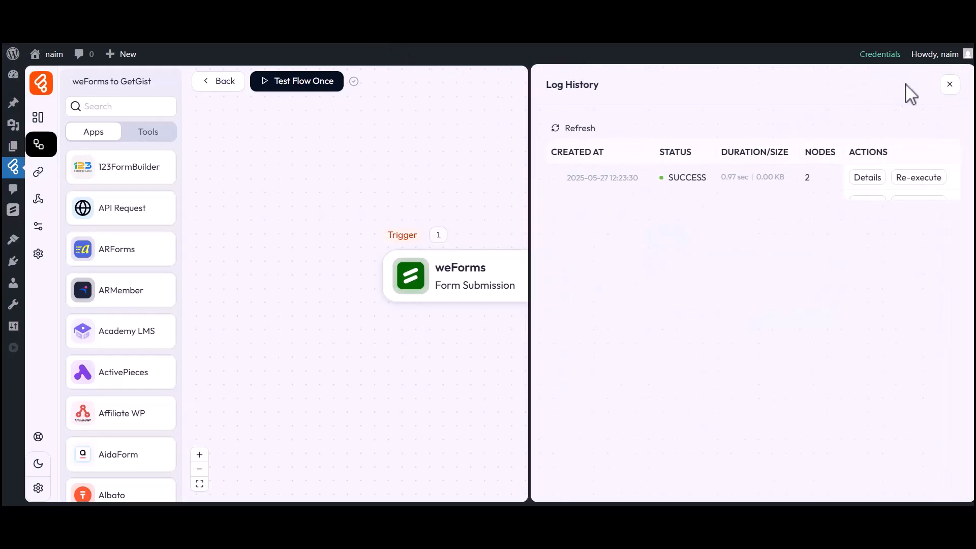
drag(668, 176, 710, 179)
click(714, 188)
click(866, 177)
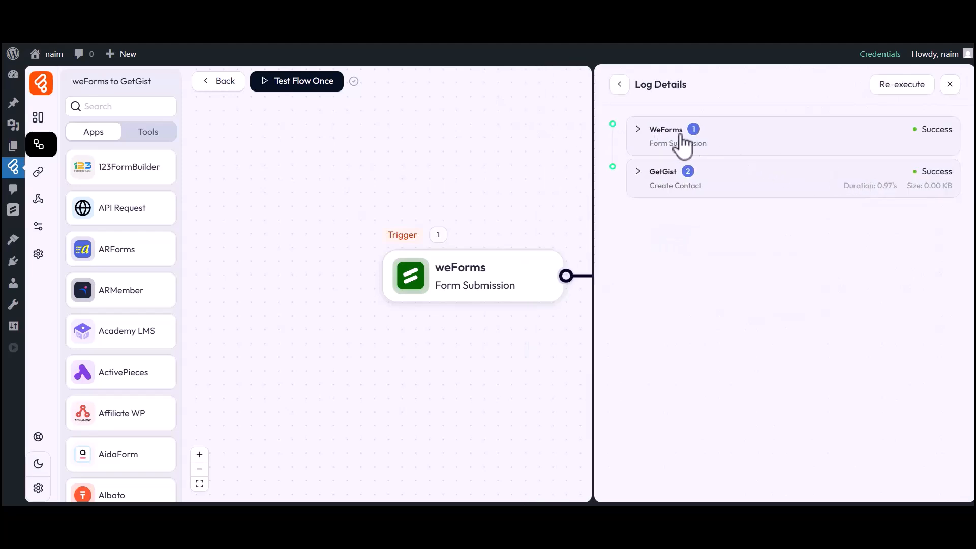
click(667, 181)
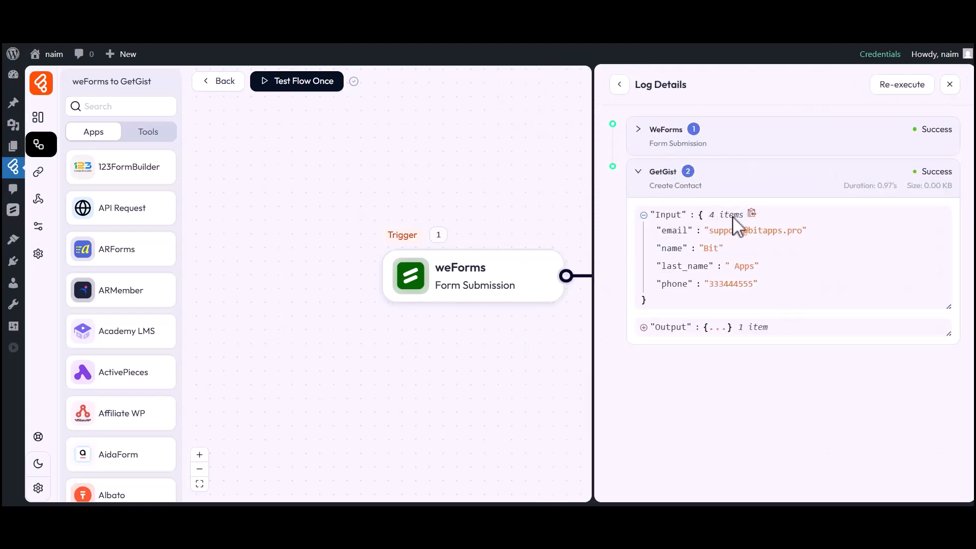
click(949, 85)
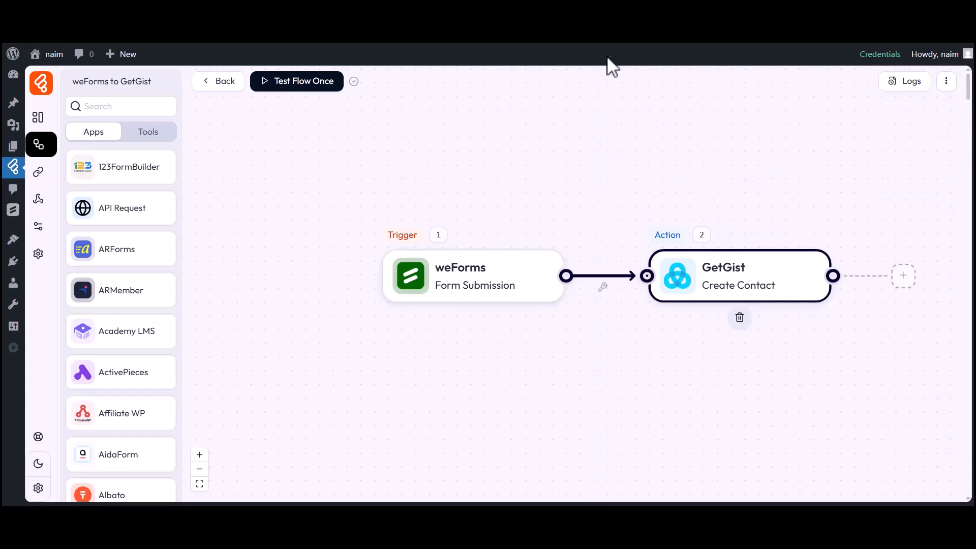
Step: Show GetGist's Contacts list containing the newly created contact
click(683, 33)
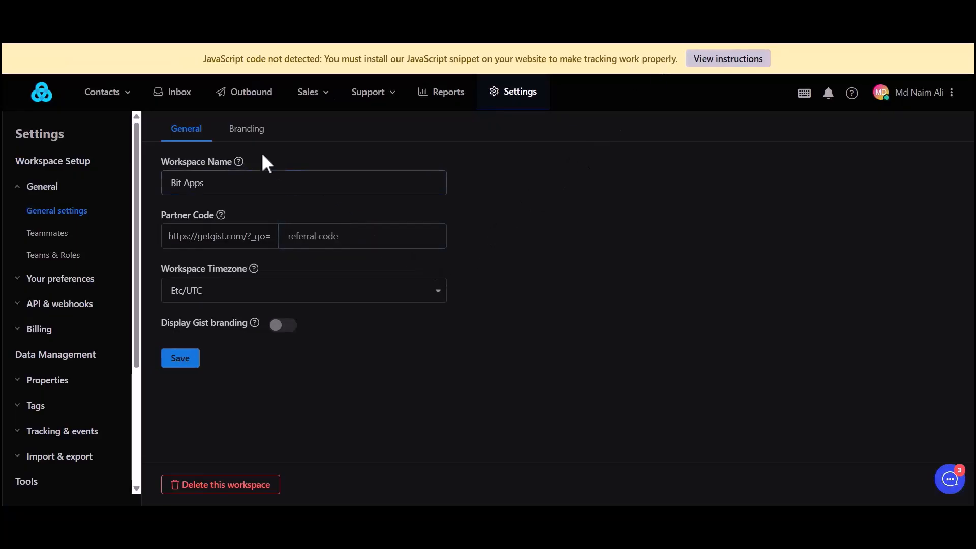
click(130, 94)
click(113, 127)
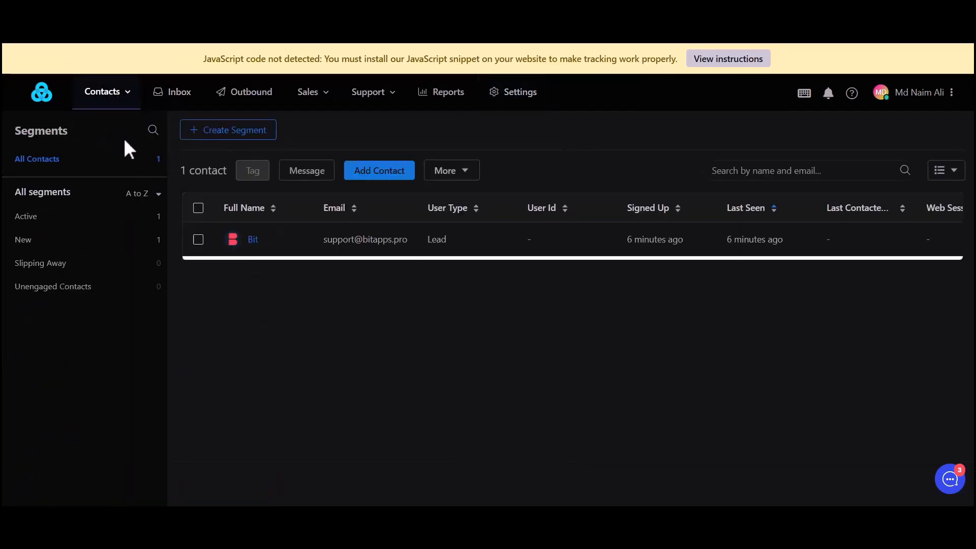